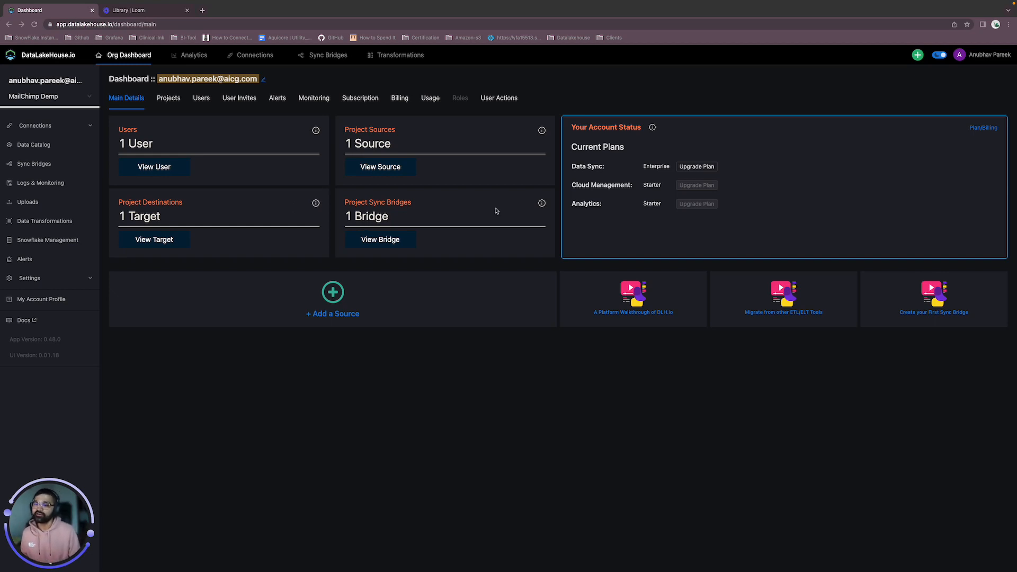
# Step: Open the source connections and search the available source vendors for "mail"
pyautogui.click(51, 126)
pyautogui.click(39, 144)
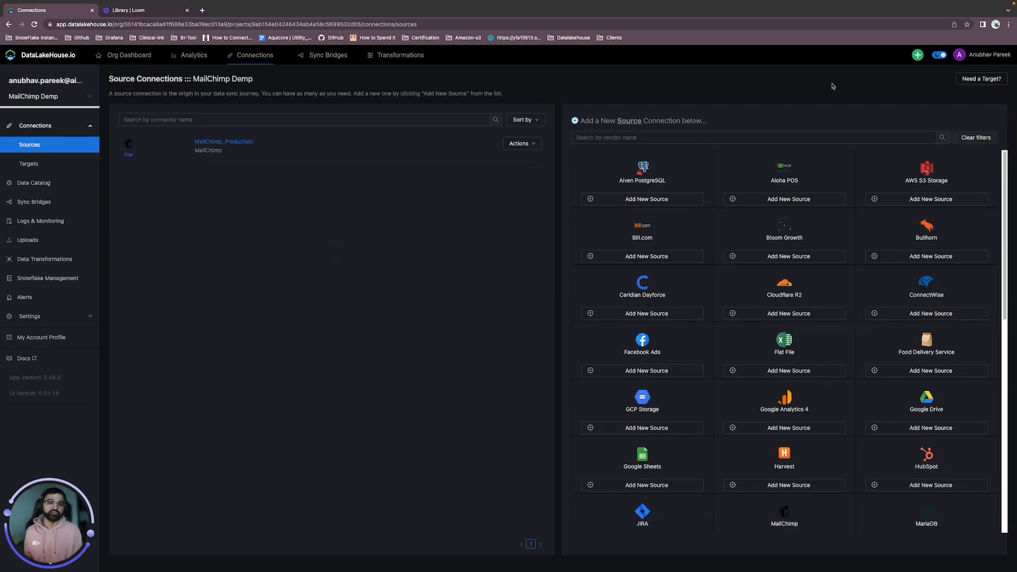
pyautogui.scroll(-10, 837, 339)
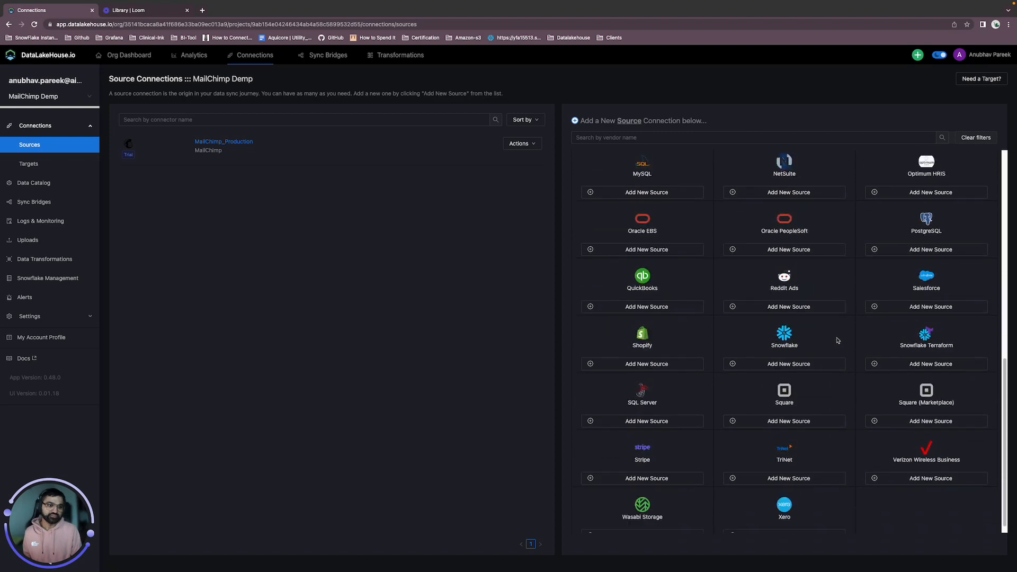
pyautogui.scroll(-1, 837, 340)
pyautogui.scroll(10, 835, 340)
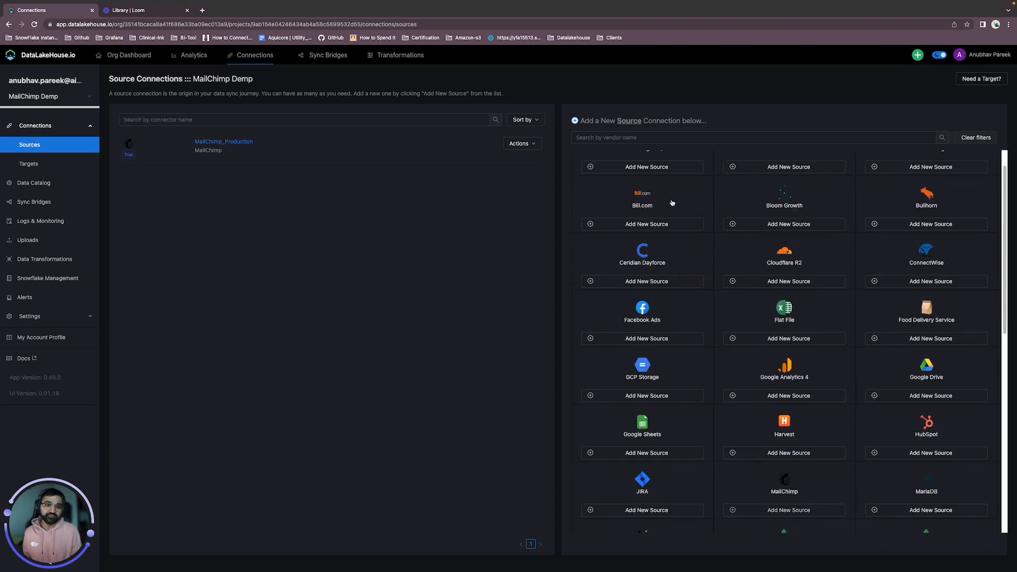
pyautogui.click(645, 137)
pyautogui.write('mail')
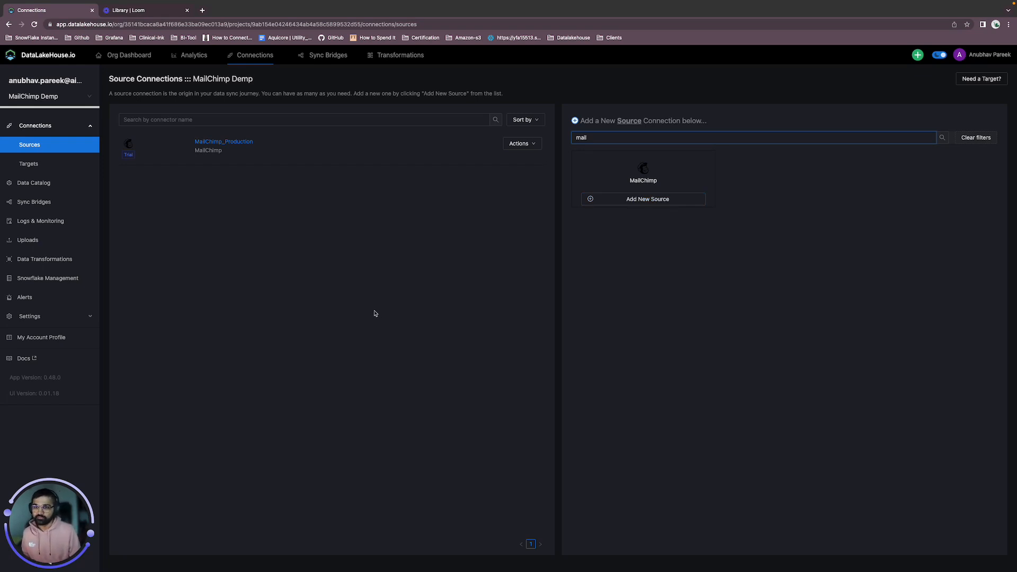
# Step: Re-authorize the MailChimp_Production source connection by logging in to Mailchimp with the saved credentials and allowing DataLakeHouse access
pyautogui.click(236, 146)
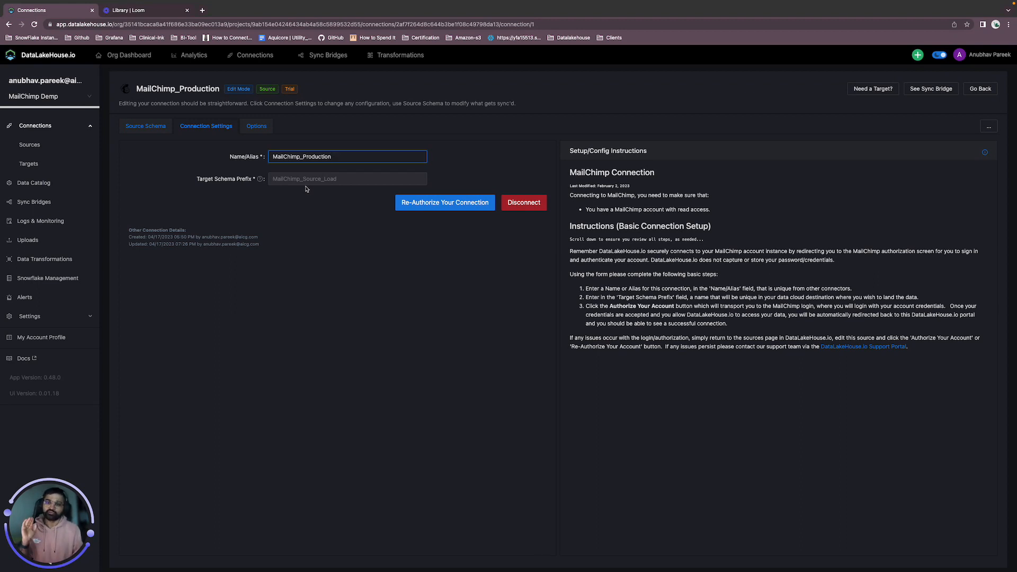
pyautogui.click(451, 207)
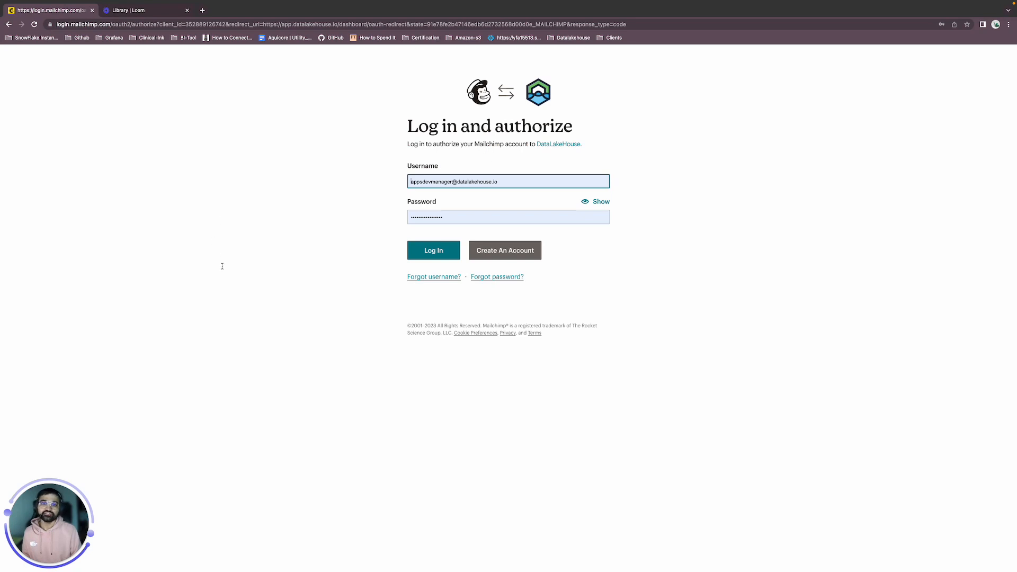
pyautogui.click(416, 253)
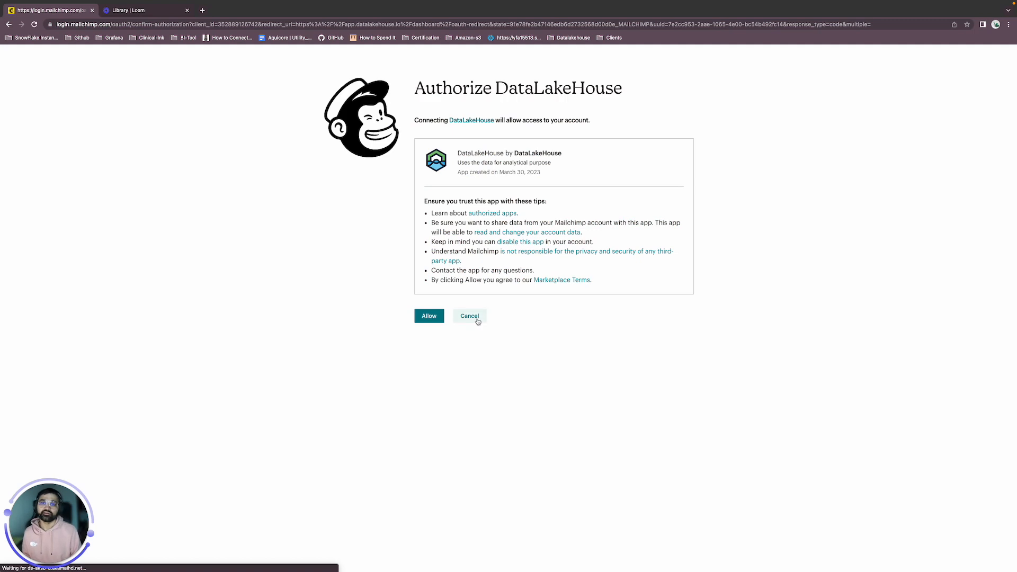
pyautogui.click(438, 319)
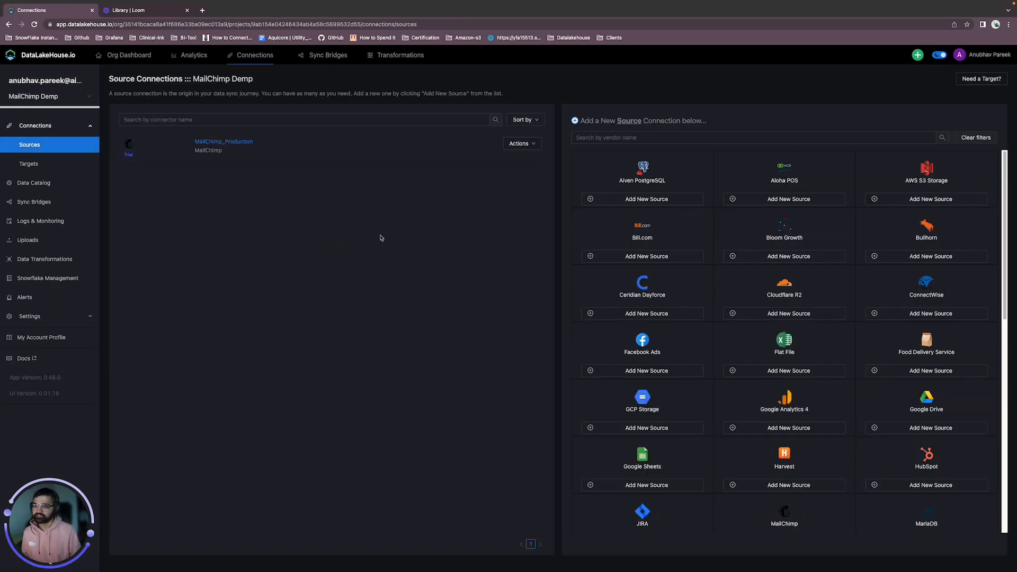
# Step: Open the Snowflake_Target target connection, save it and test it
pyautogui.click(40, 165)
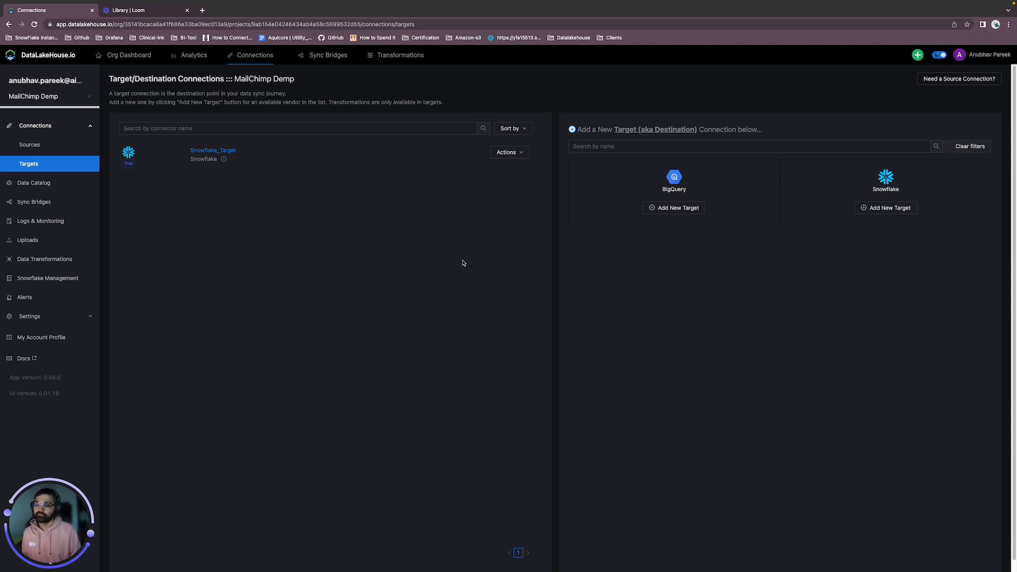
pyautogui.click(220, 152)
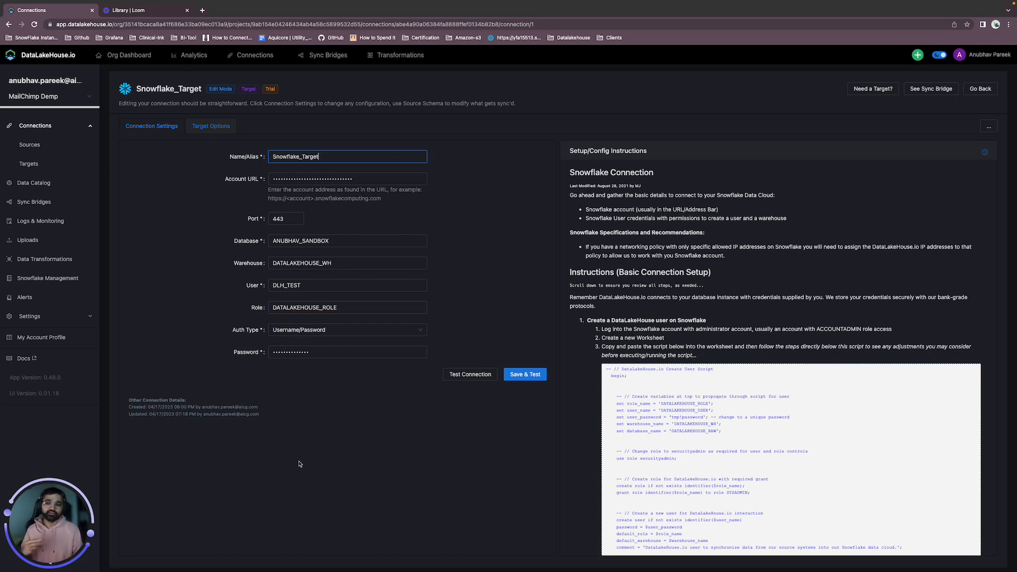
pyautogui.click(531, 376)
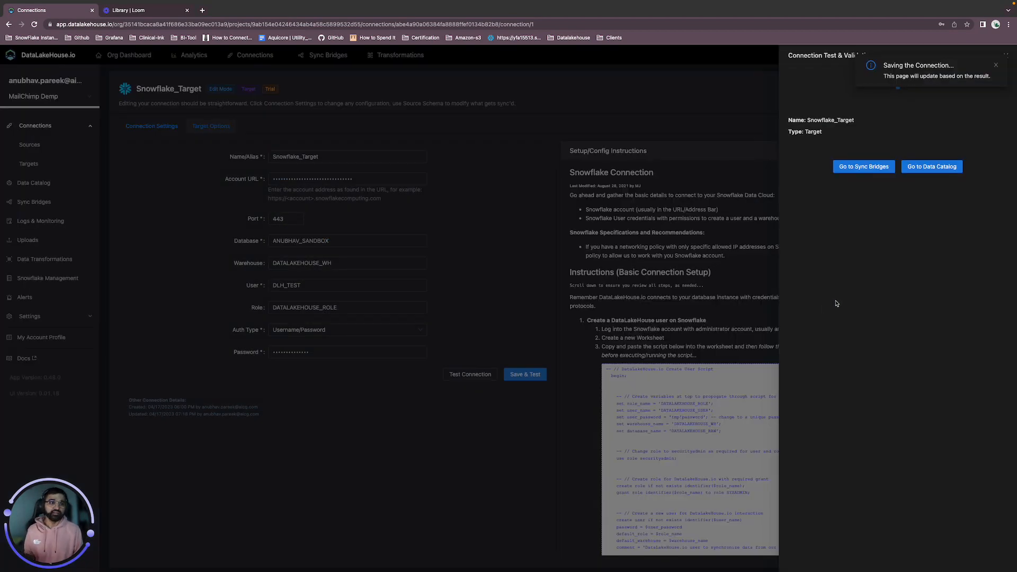
pyautogui.click(997, 65)
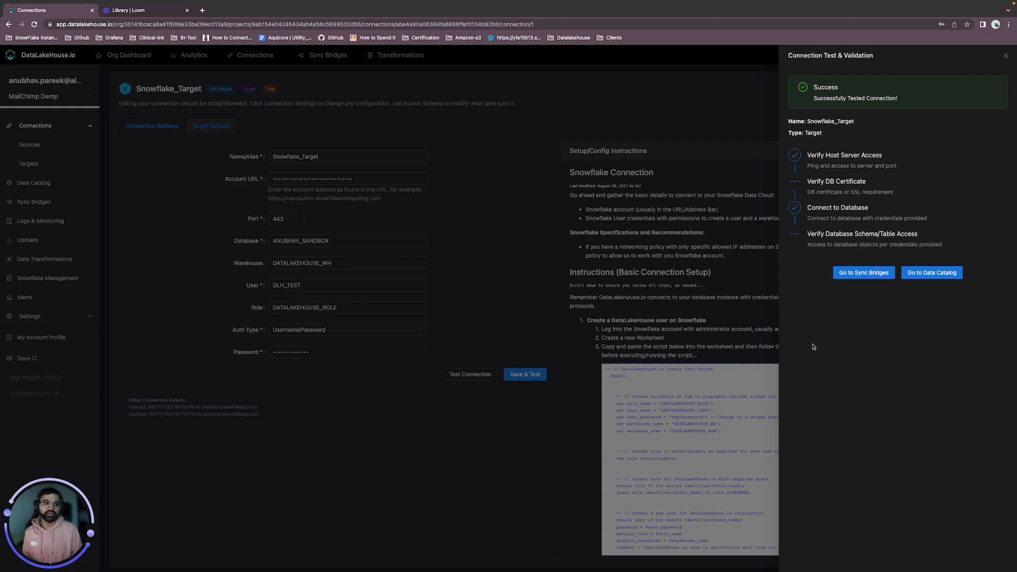
# Step: Start a new sync bridge and name it Mail_Chimp_Sync_Bridge_2
pyautogui.click(856, 275)
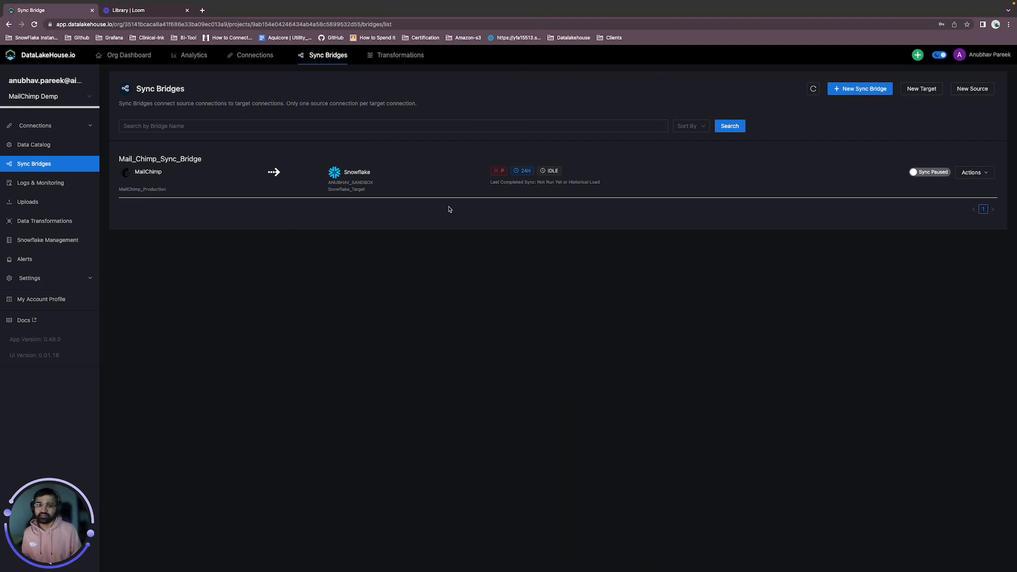
pyautogui.click(847, 92)
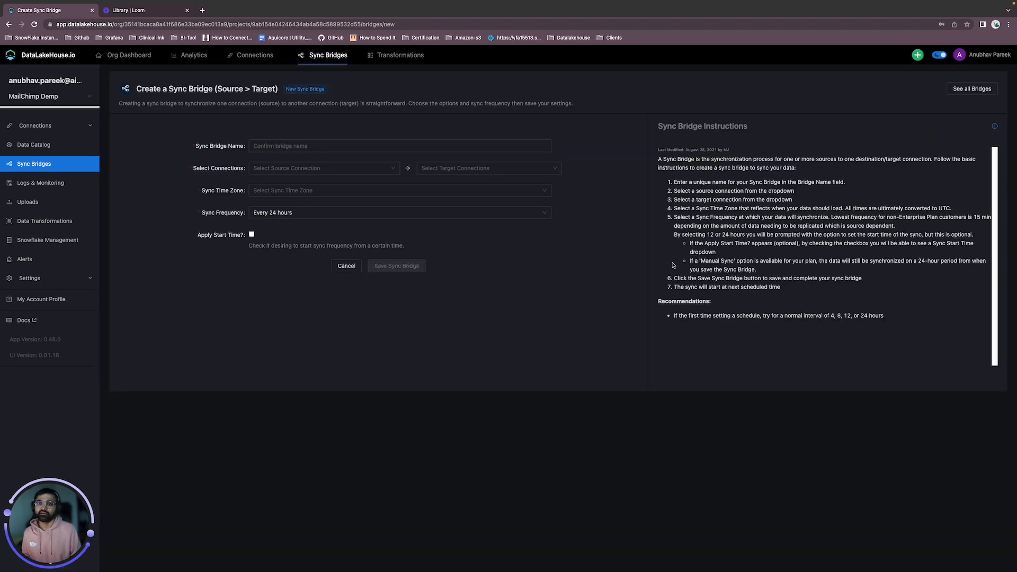
pyautogui.click(299, 148)
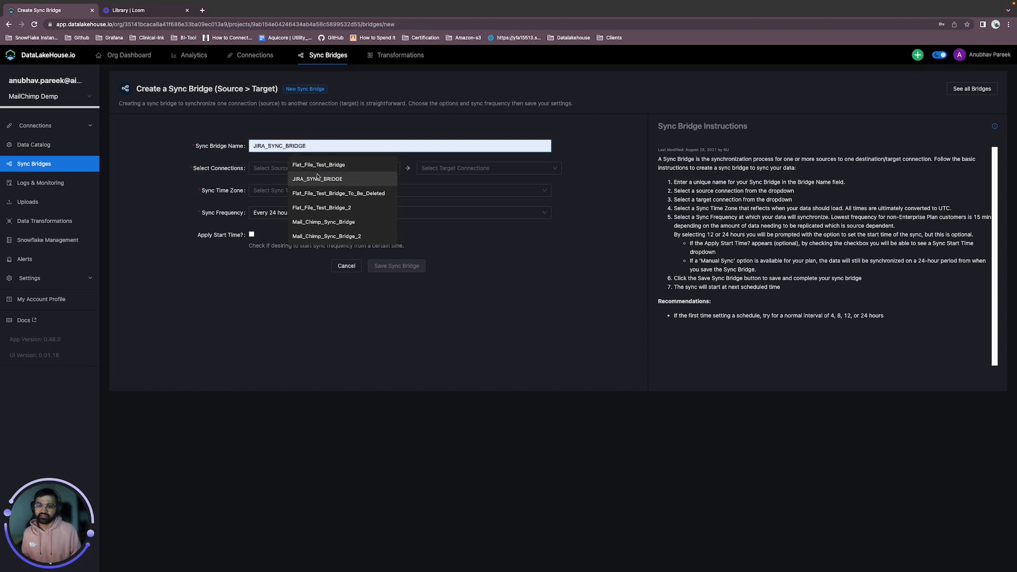
pyautogui.click(316, 238)
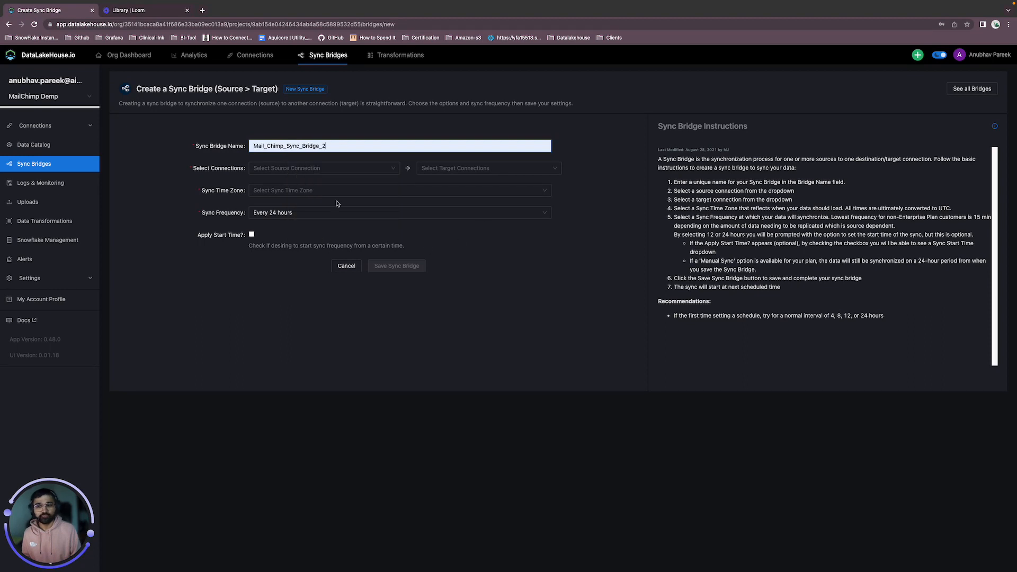
# Step: Choose MailChimp_Production as the bridge's source connection and Snowflake_Target as its target connection
pyautogui.click(323, 168)
pyautogui.click(302, 186)
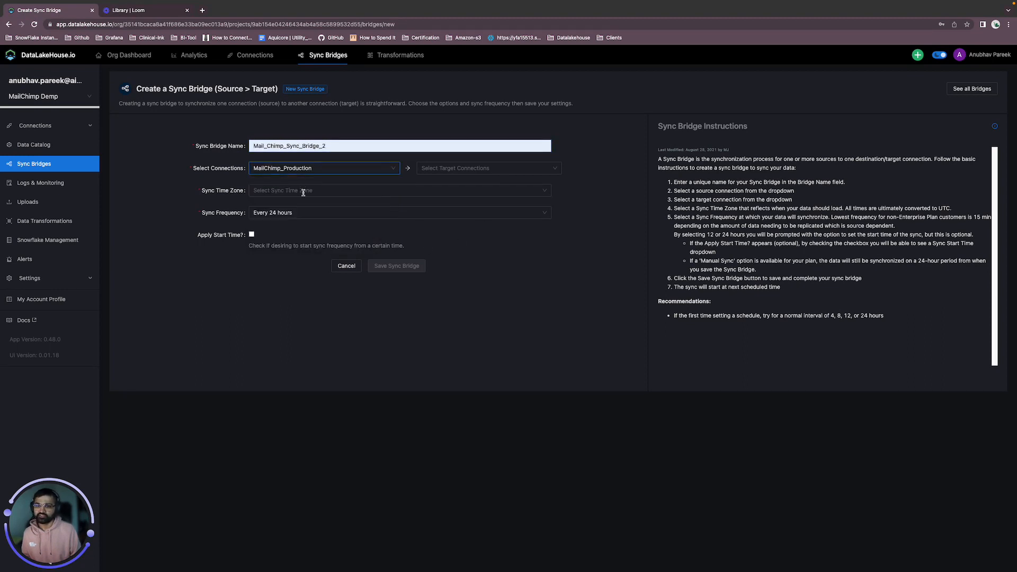
pyautogui.click(491, 174)
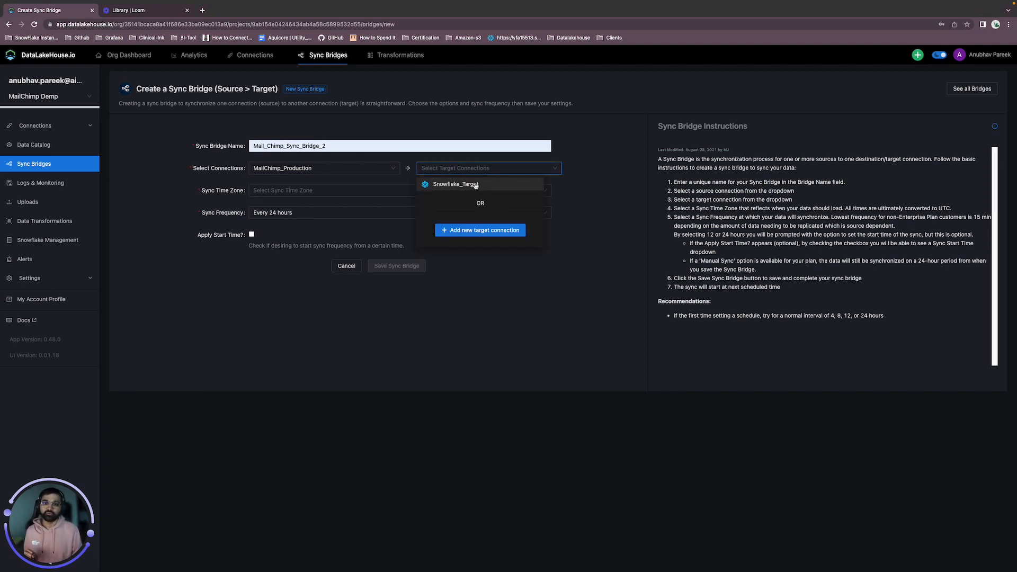
pyautogui.click(471, 186)
# Step: Set the bridge's sync time zone to UTC (GMT), keep the frequency at every 24 hours, and try to save the bridge
pyautogui.click(405, 194)
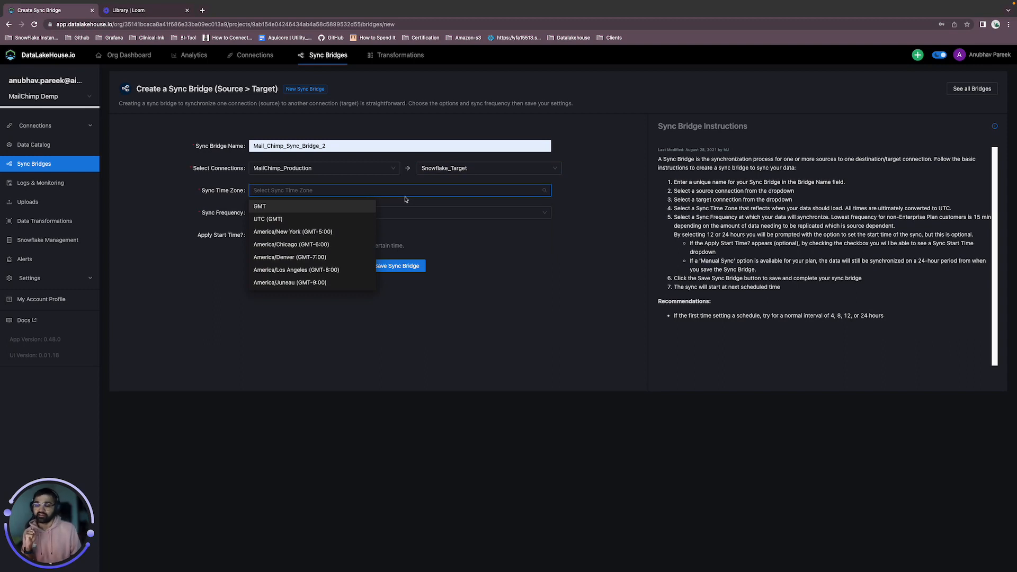
pyautogui.click(310, 223)
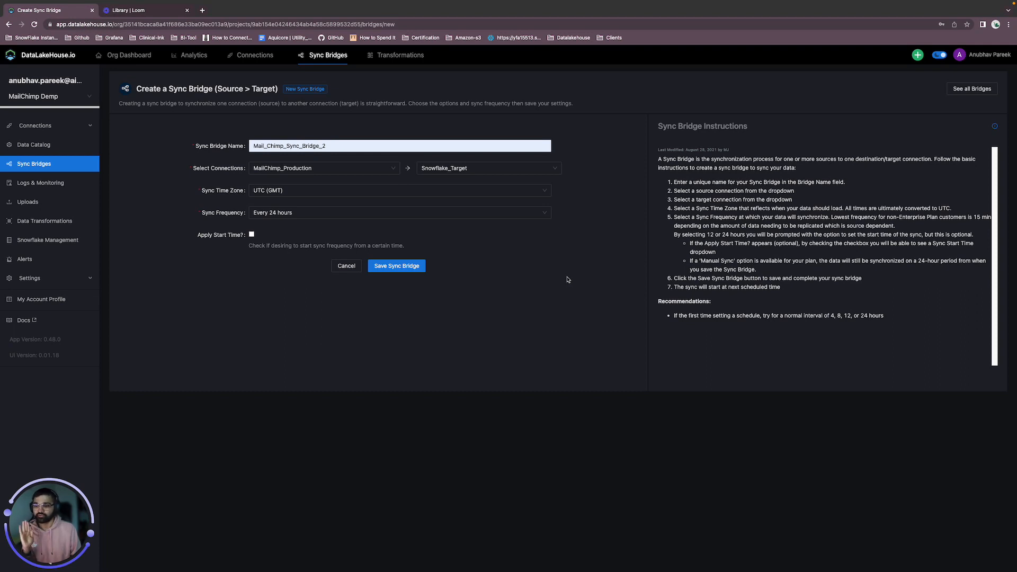
pyautogui.click(493, 216)
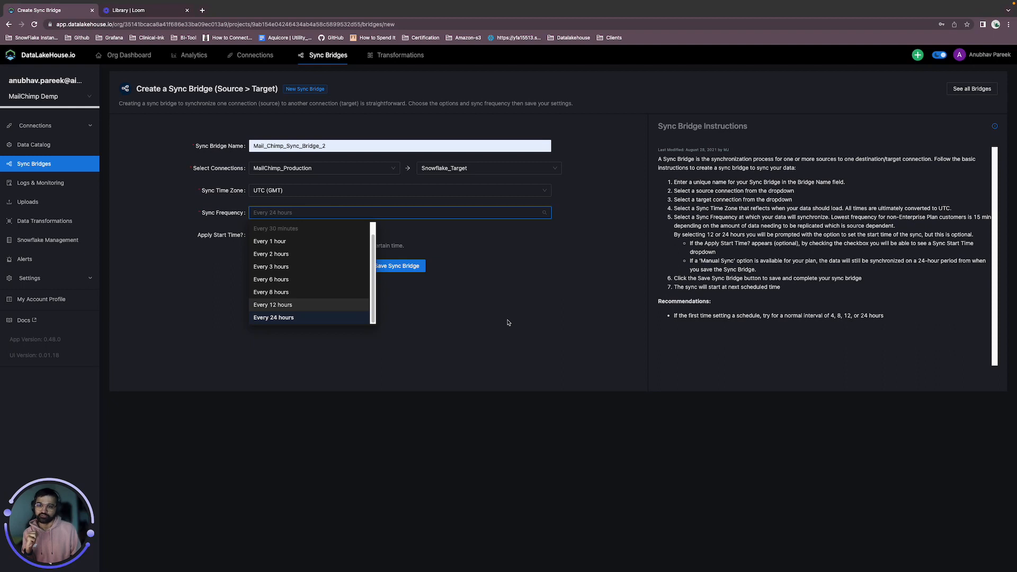
pyautogui.click(197, 257)
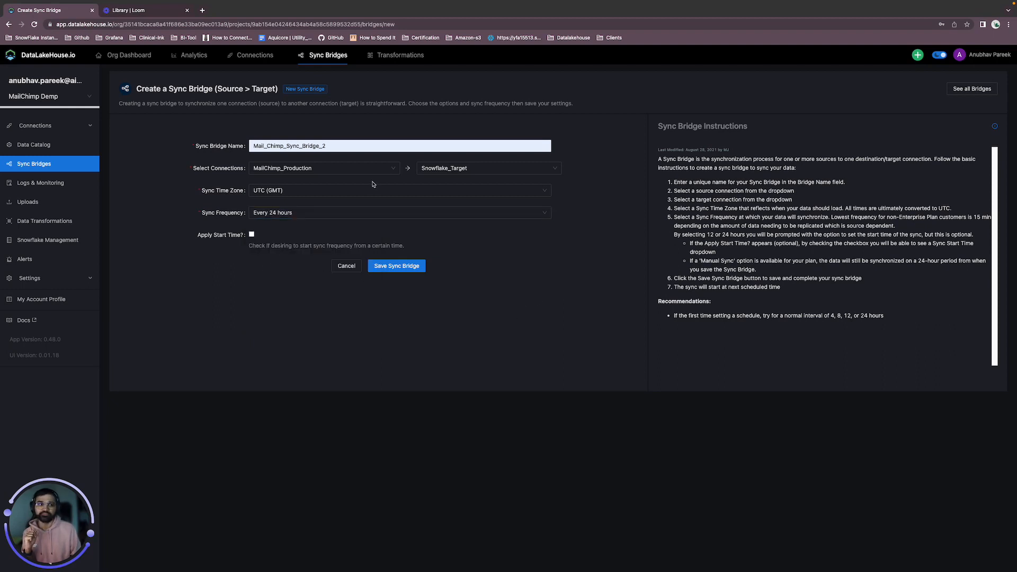
pyautogui.click(394, 268)
# Step: Return to the list of sync bridges and examine the actions offered for Mail_Chimp_Sync_Bridge
pyautogui.click(972, 89)
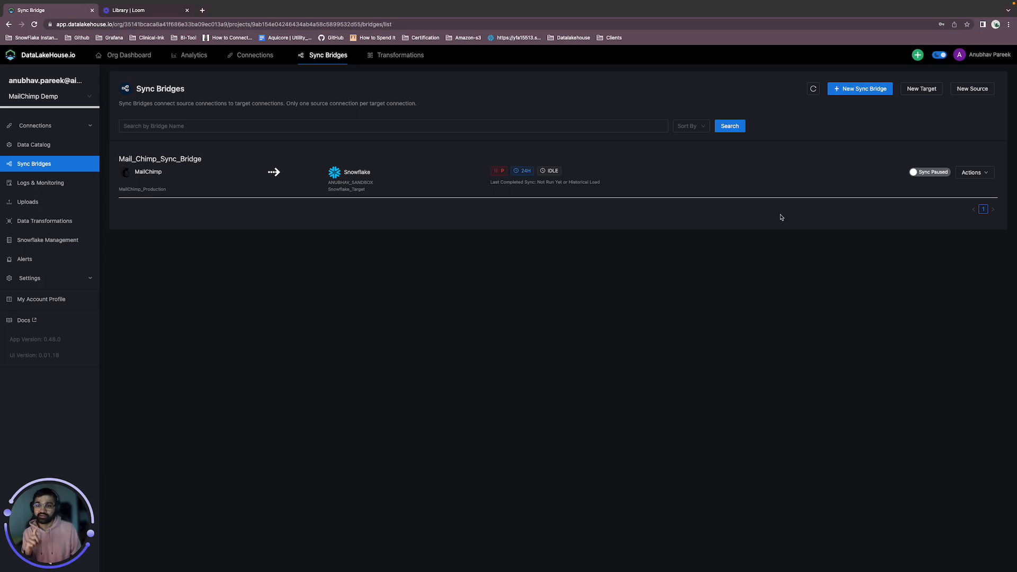
pyautogui.click(980, 174)
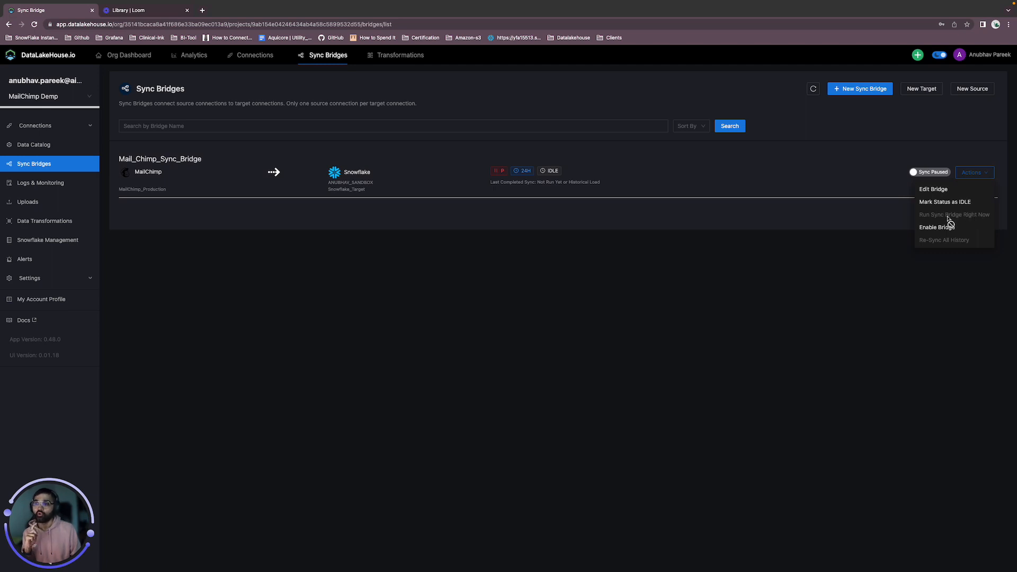
pyautogui.click(867, 273)
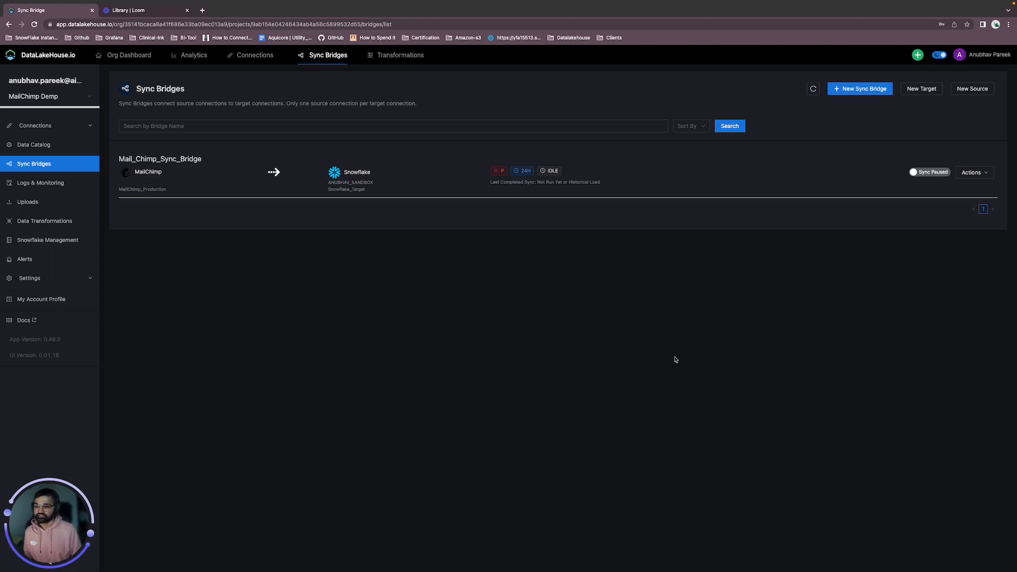
# Step: Switch from the browser to the neighbouring desktop space
pyautogui.hotkey('ctrl', 'Left')
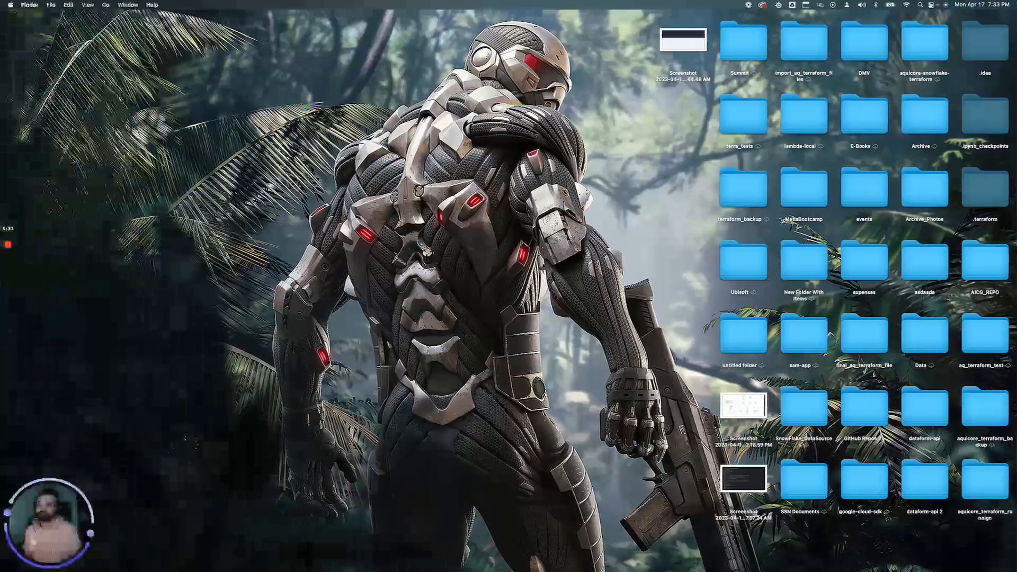